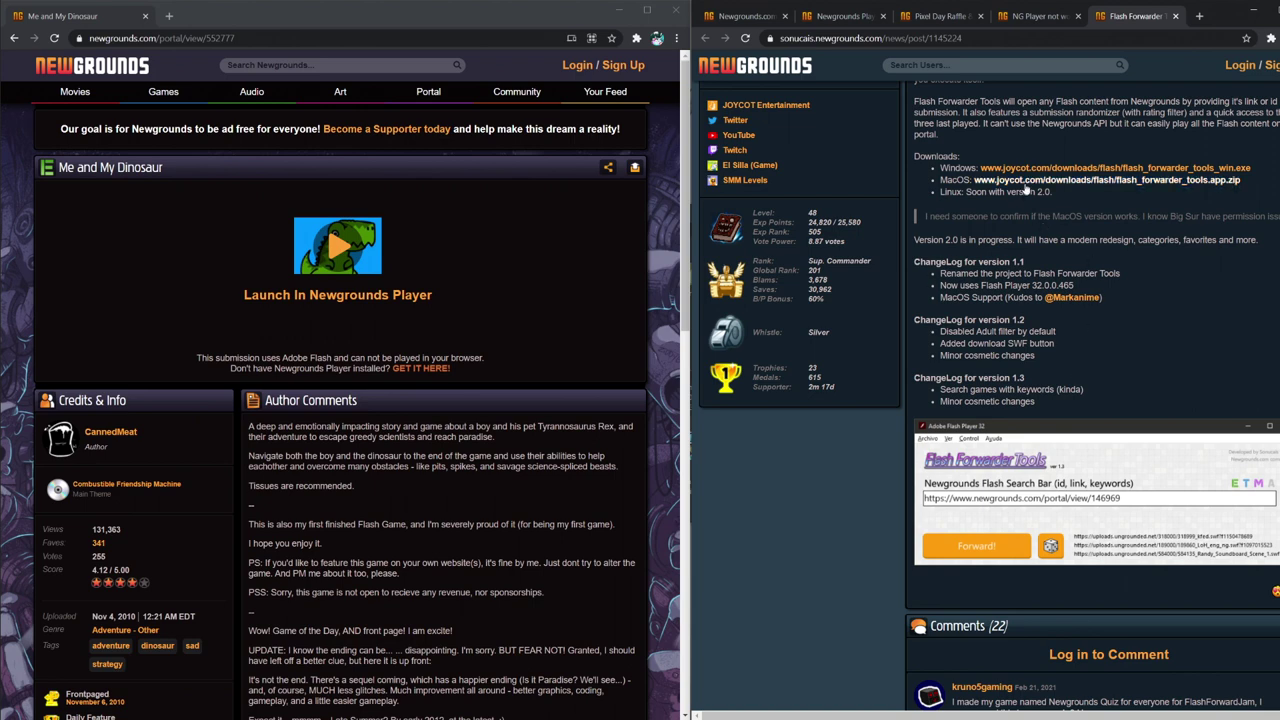
- Download the Windows Flash Forwarder Tools installer and show the SmartScreen warning's details
scroll(1038, 423, up, 4)
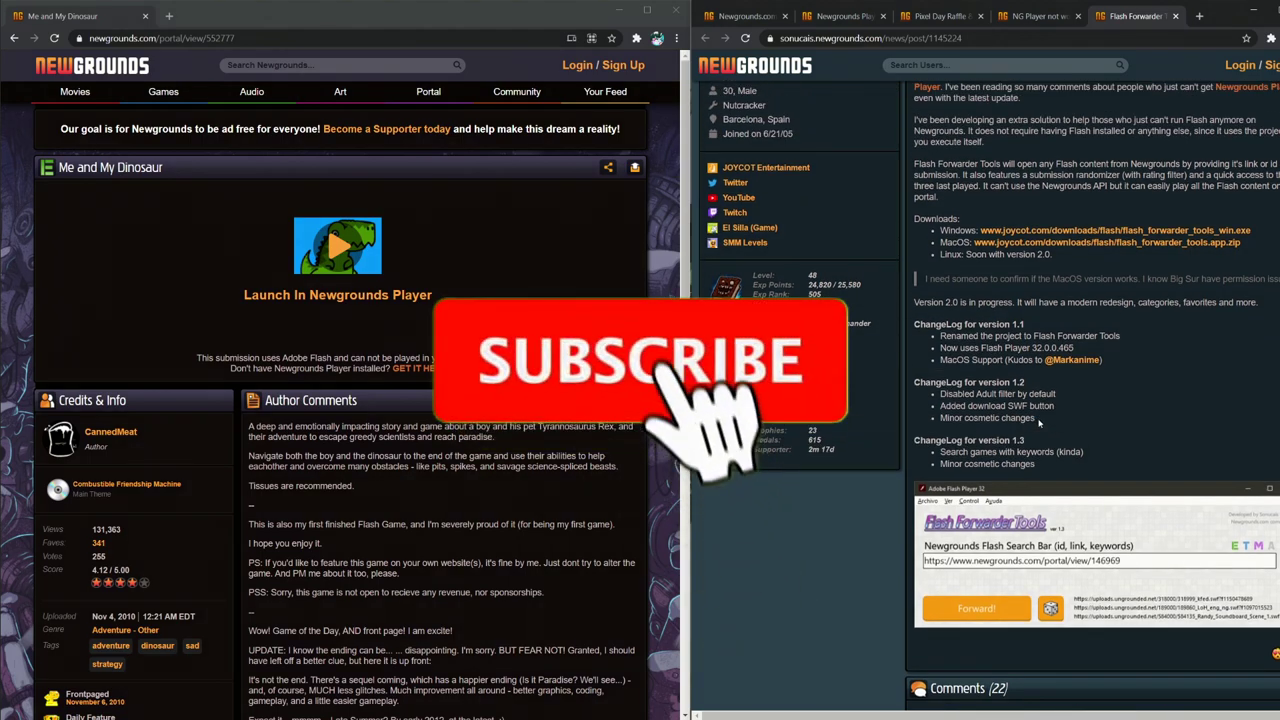
scroll(1029, 494, down, 3)
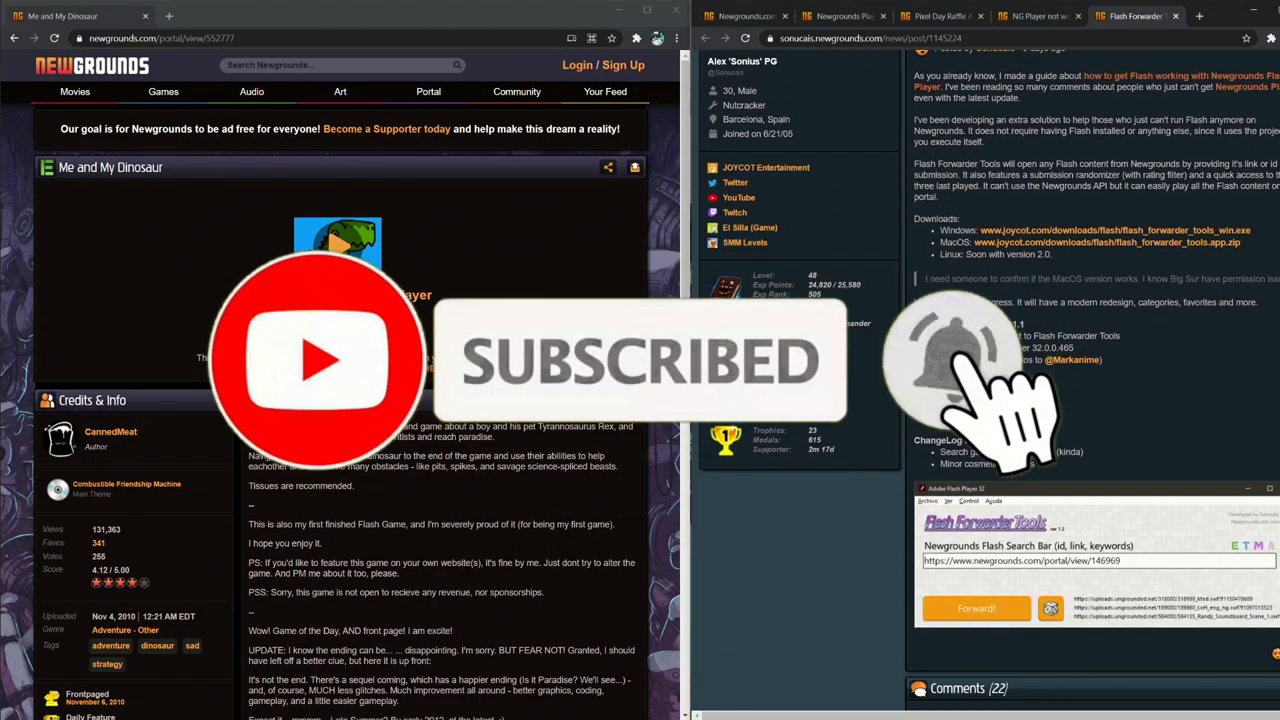
scroll(1029, 494, up, 4)
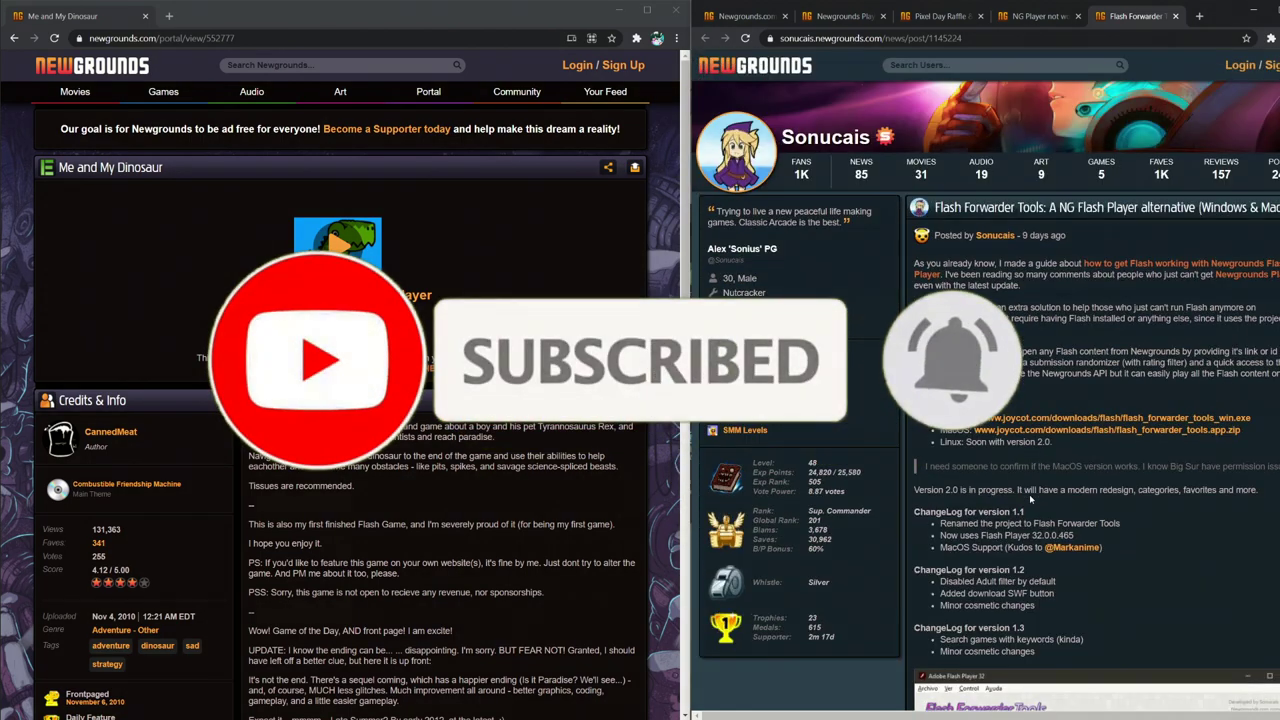
scroll(1029, 494, down, 1)
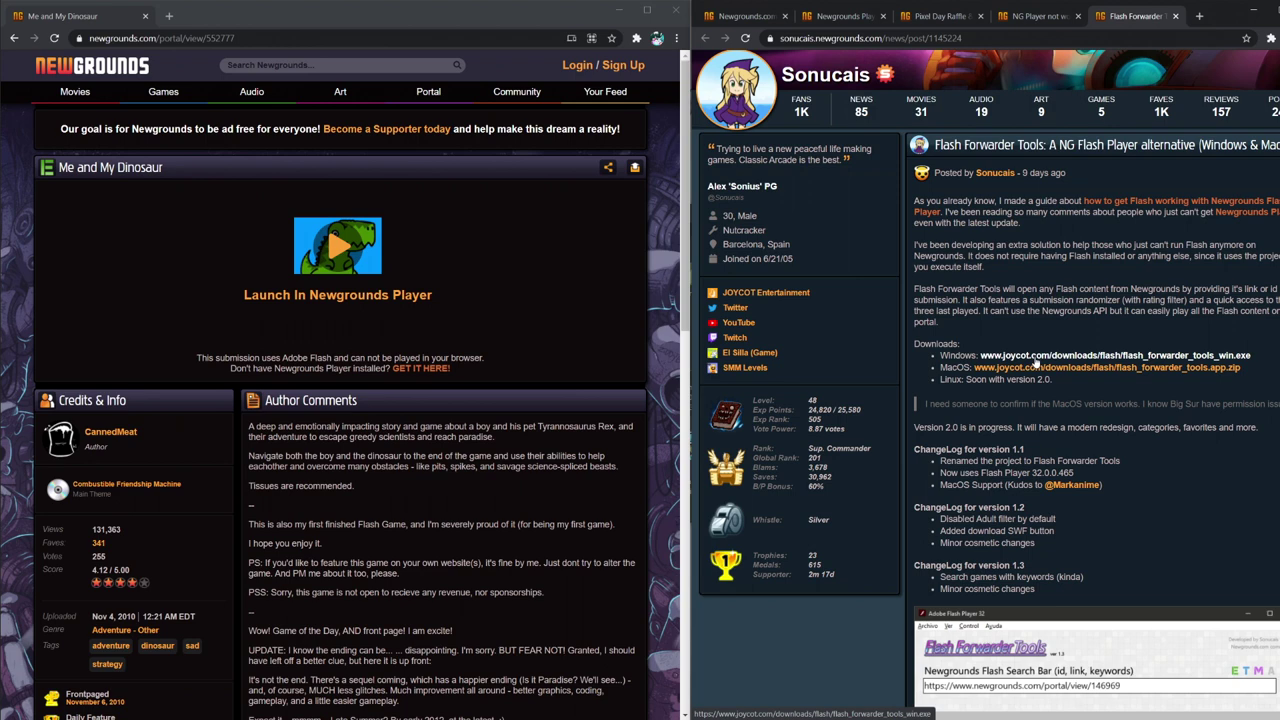
key(ctrl+l)
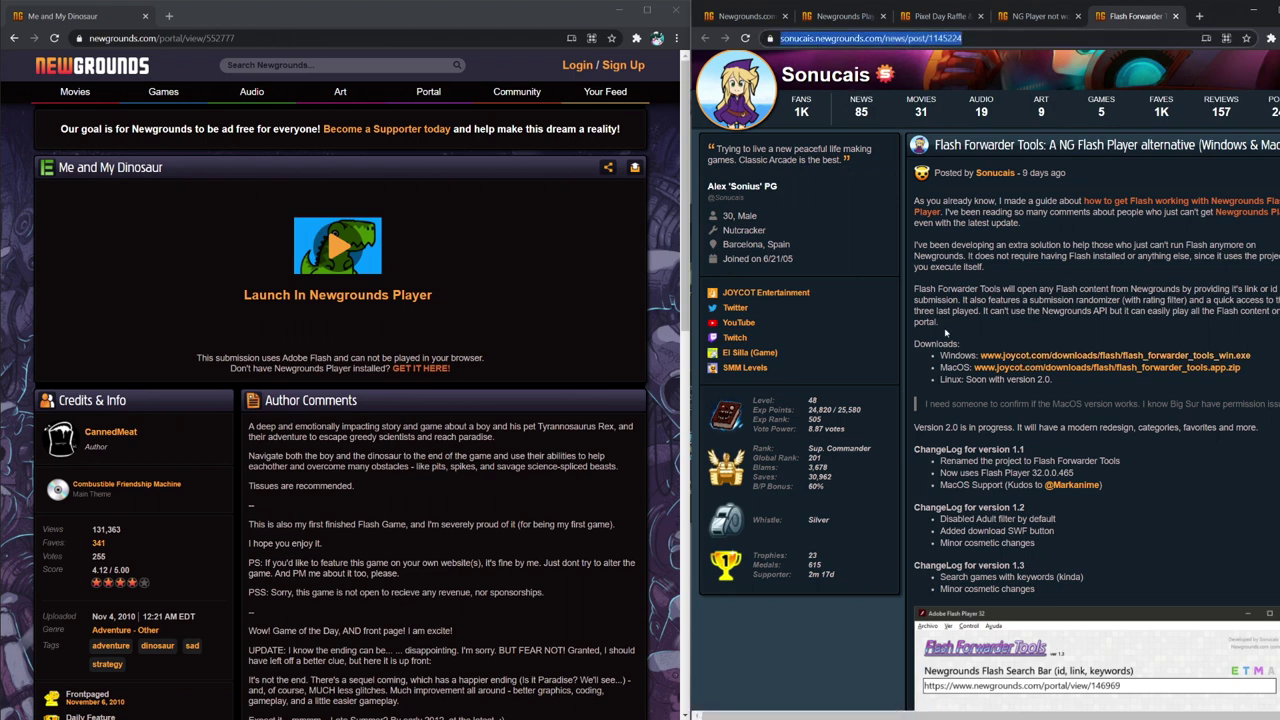
click(1025, 367)
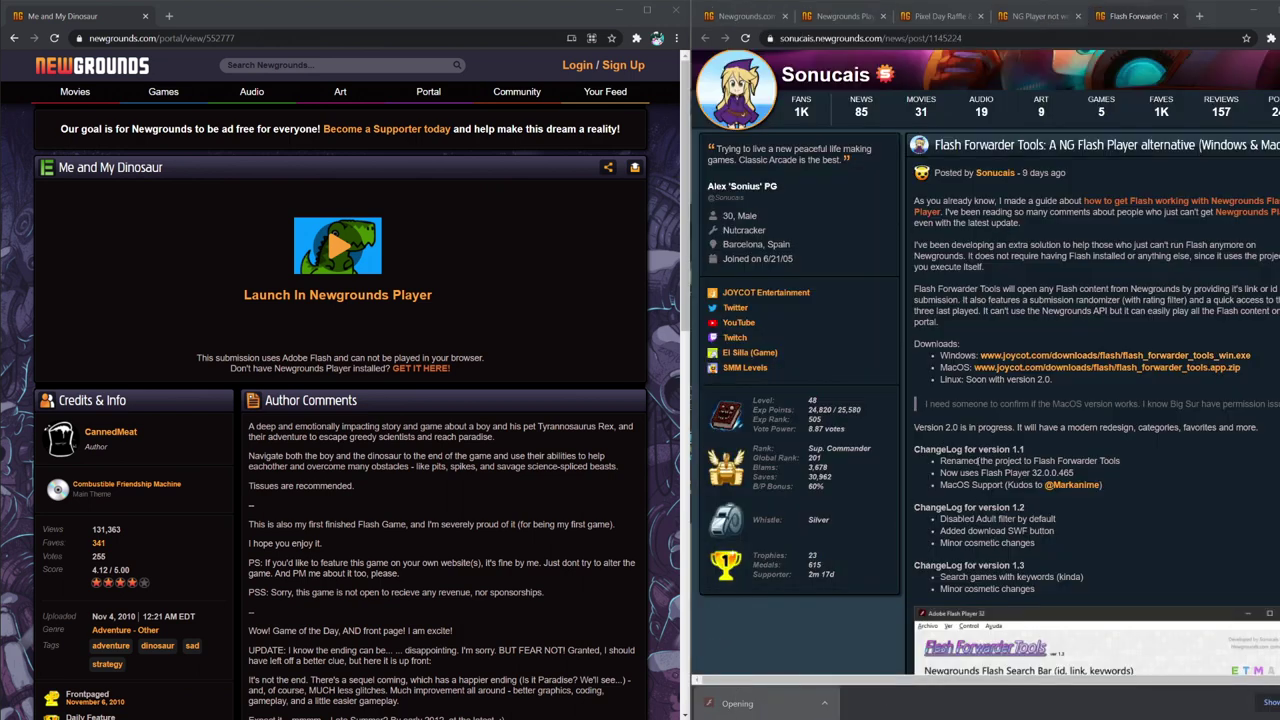
click(1123, 276)
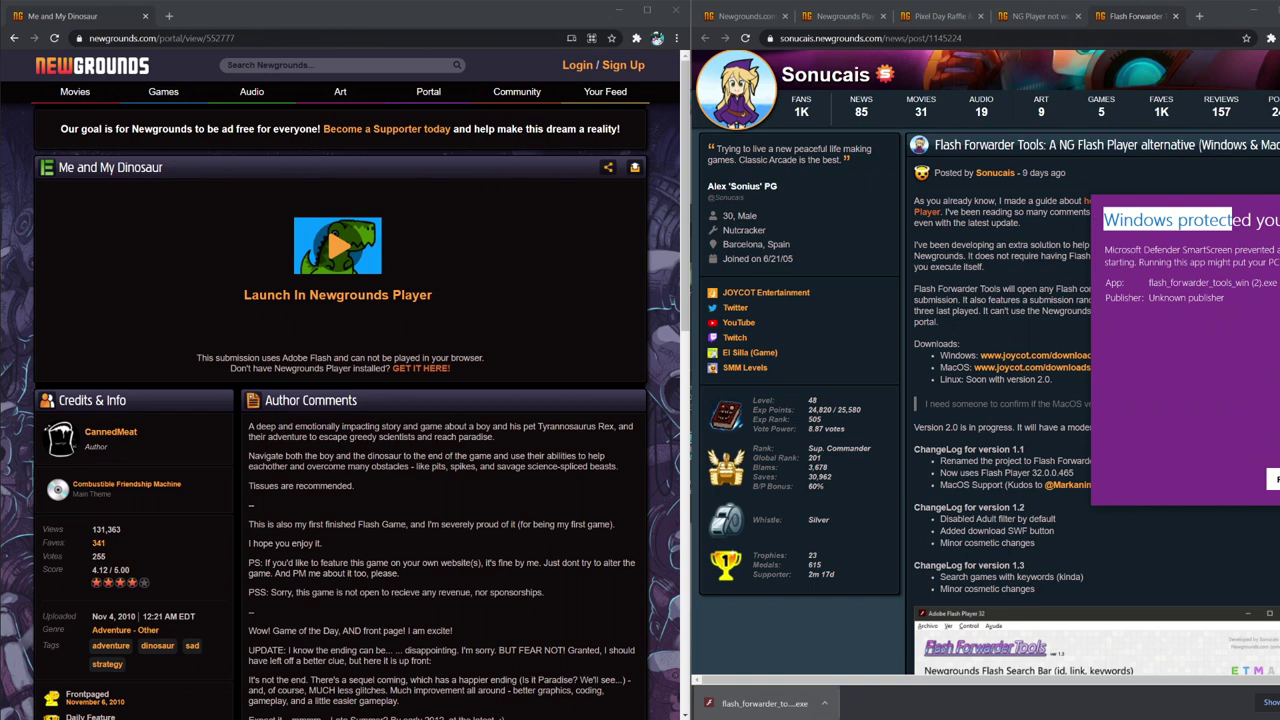
- Run Flash Forwarder Tools anyway, then forward the copied Me and My Dinosaur link (portal/view/552777)
click(1132, 472)
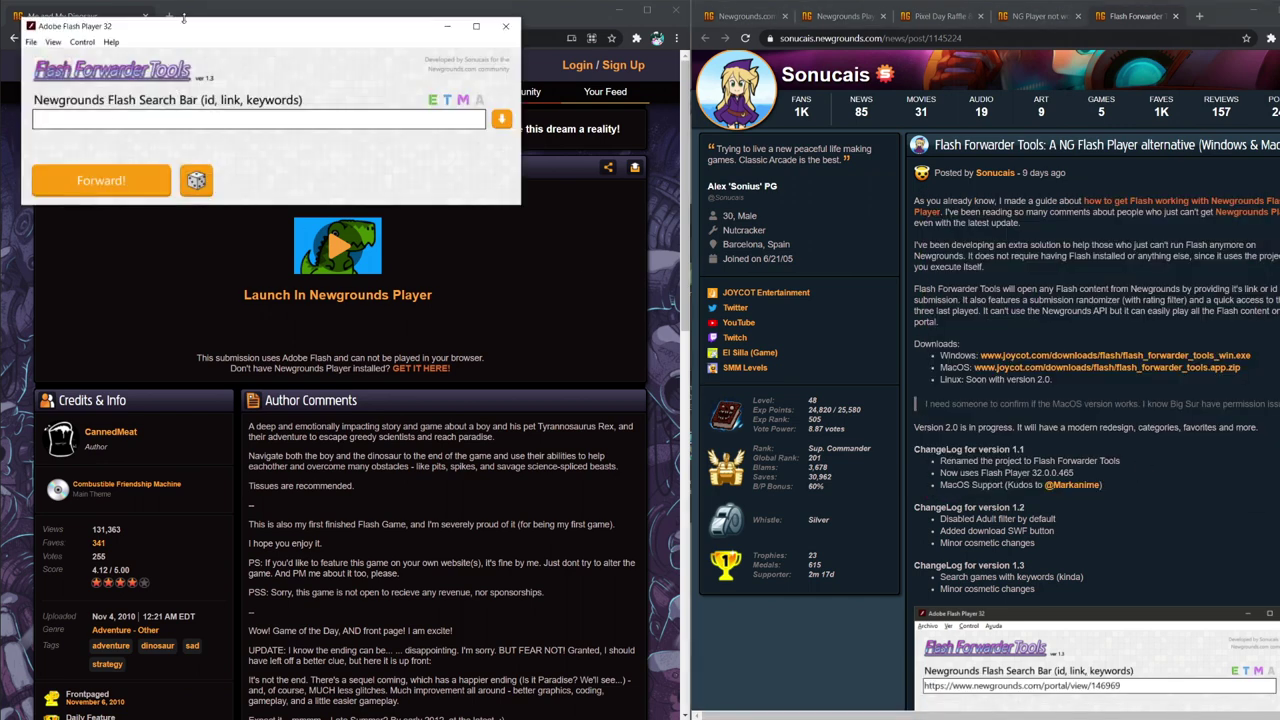
drag(193, 31, 792, 245)
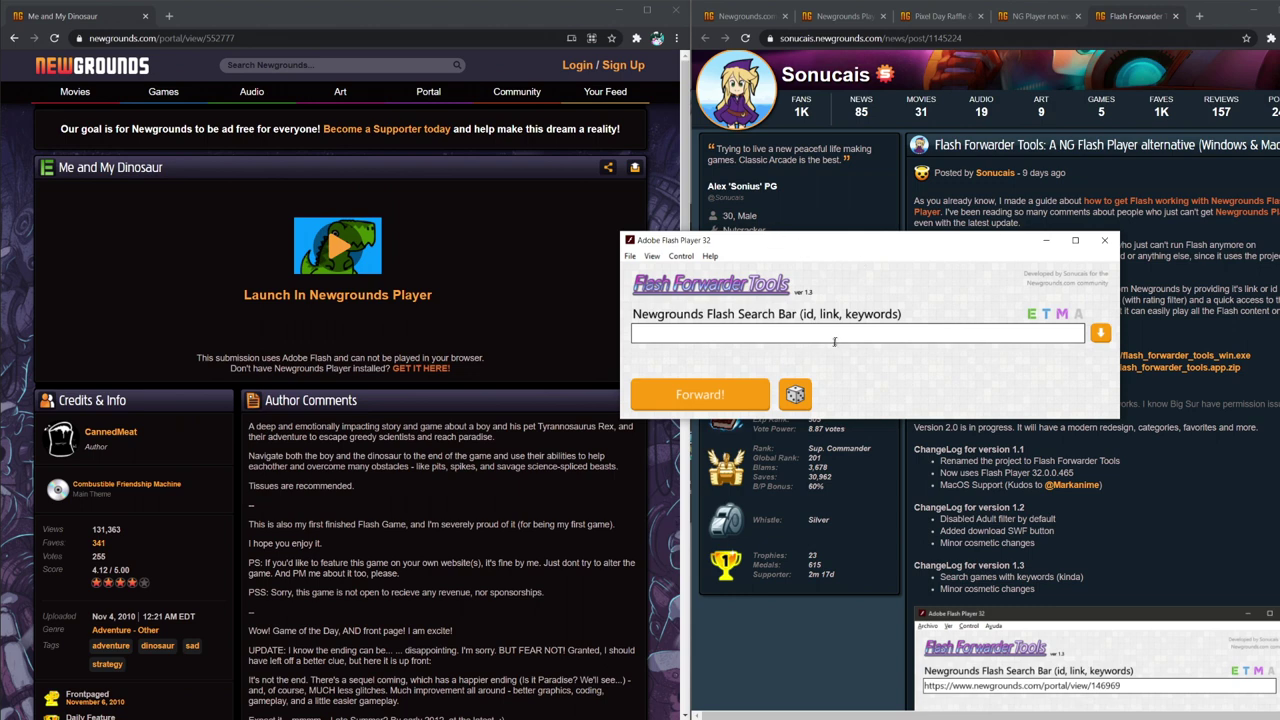
click(508, 284)
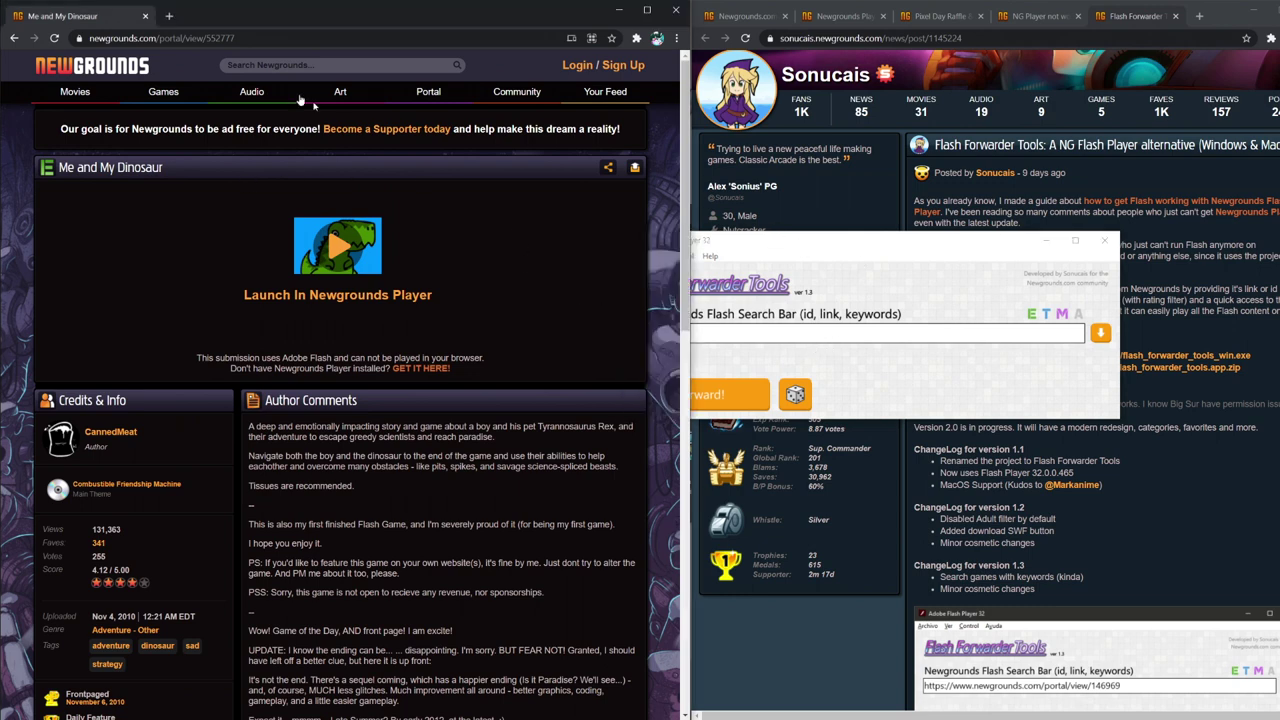
click(205, 43)
key(ctrl+c)
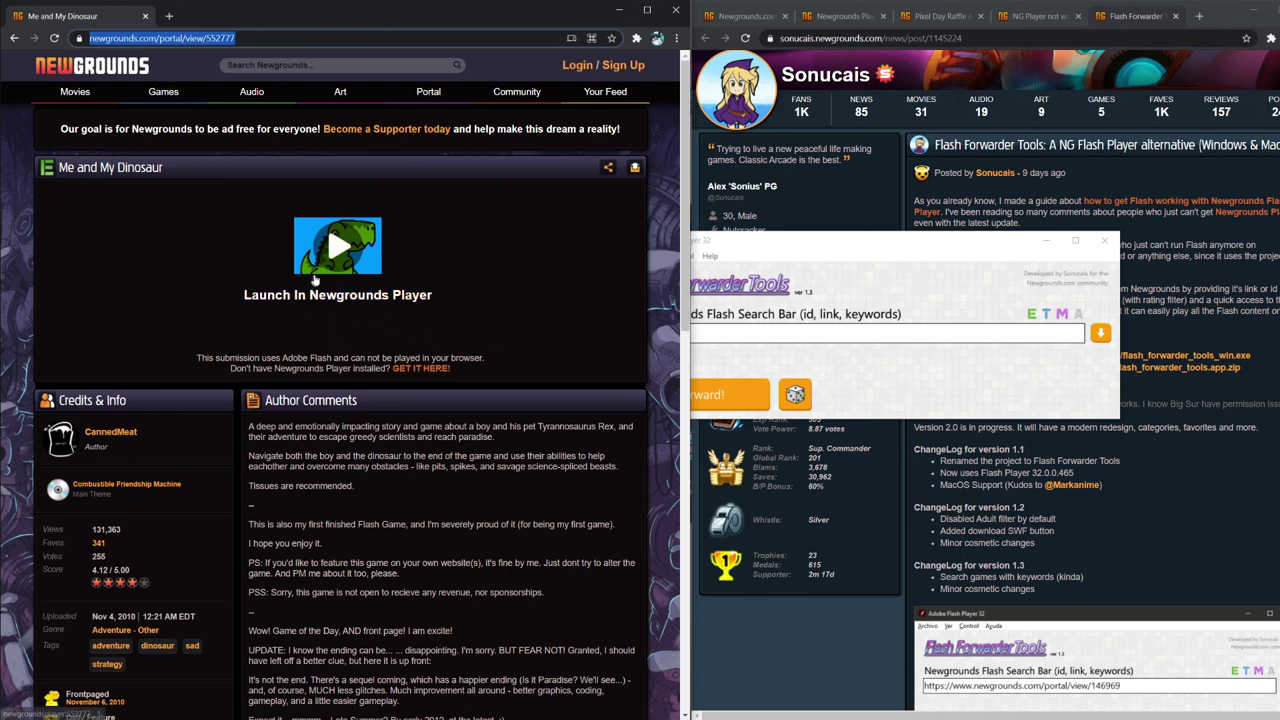
click(737, 332)
key(ctrl+v)
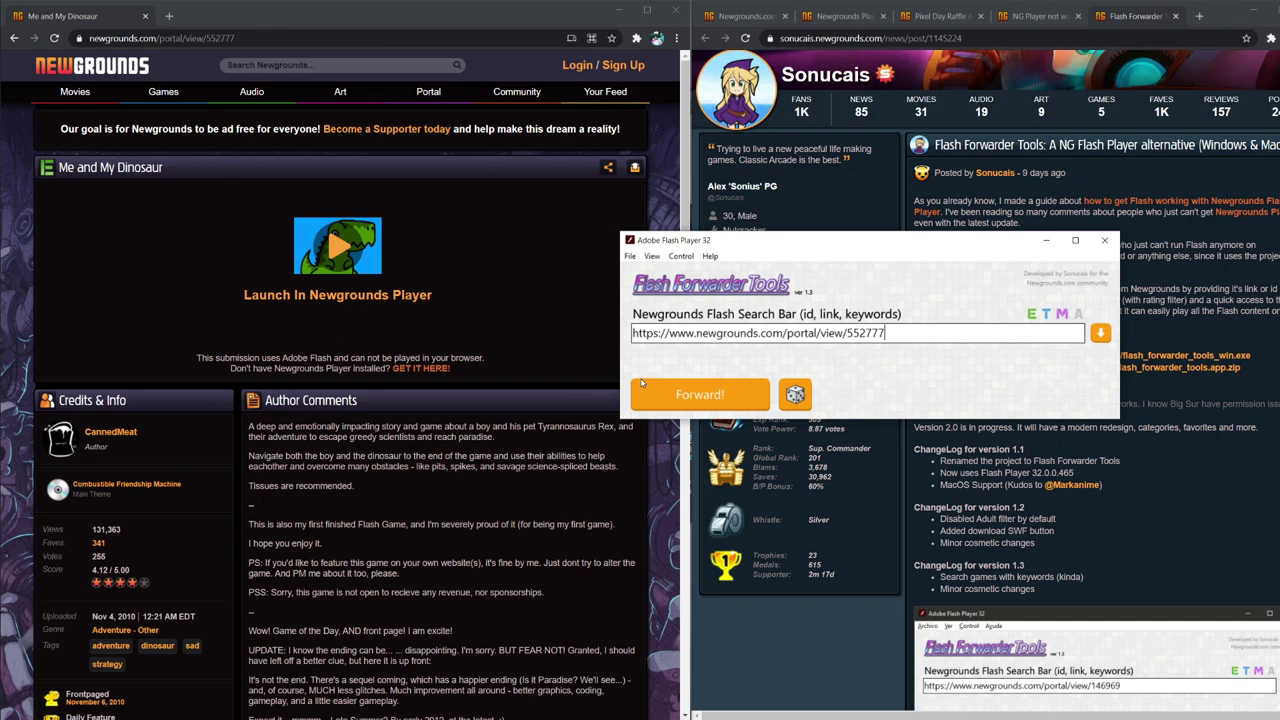
click(642, 385)
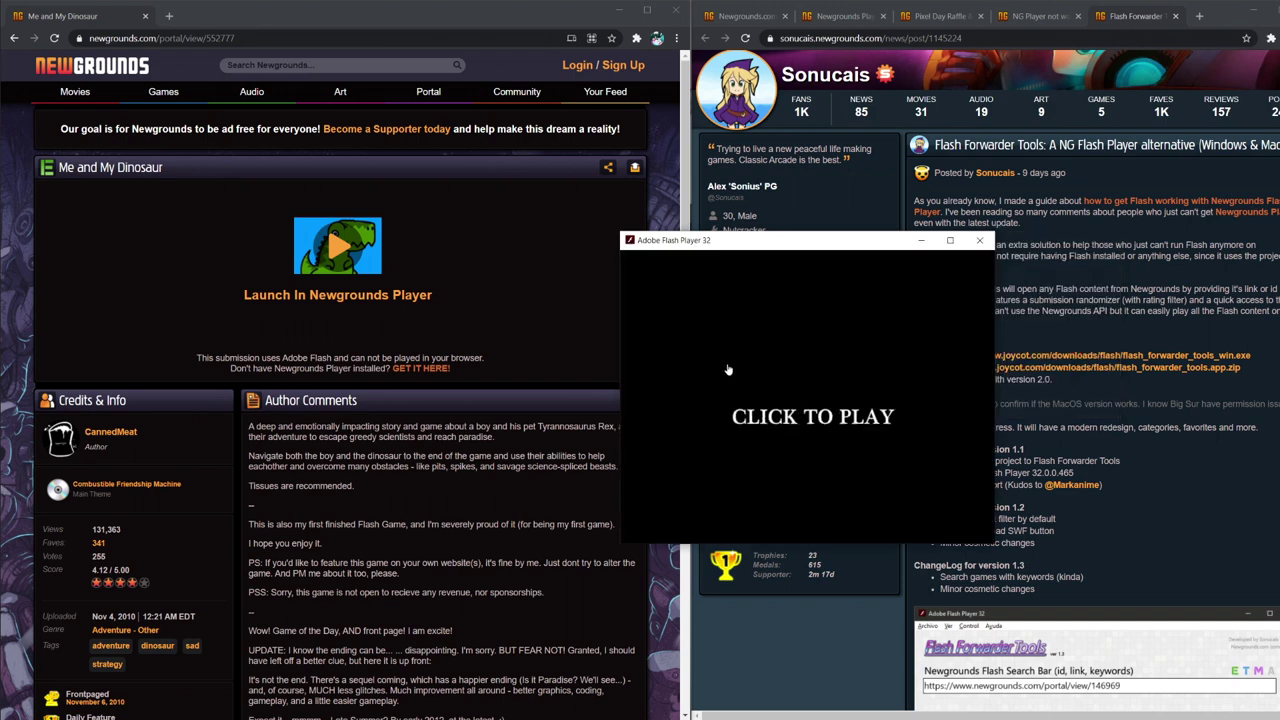
- Start Me and My Dinosaur from CLICK TO PLAY and nudge its window slightly right
click(784, 430)
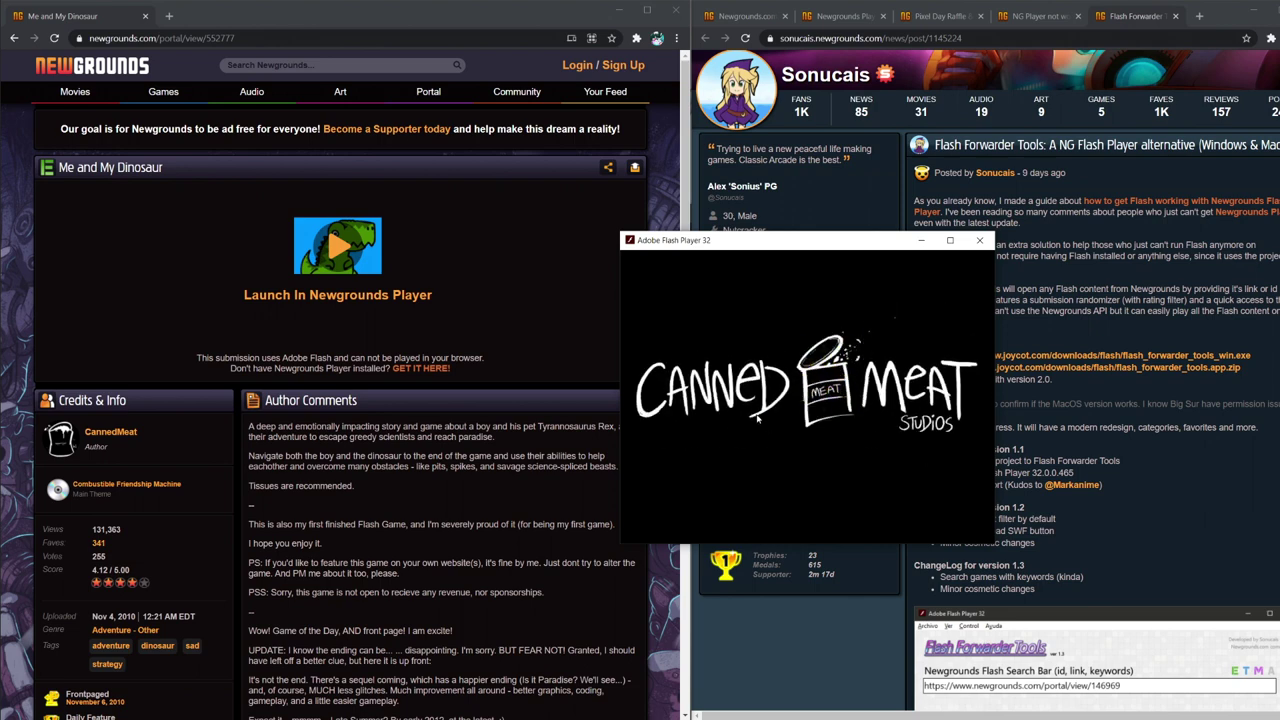
drag(871, 250, 895, 256)
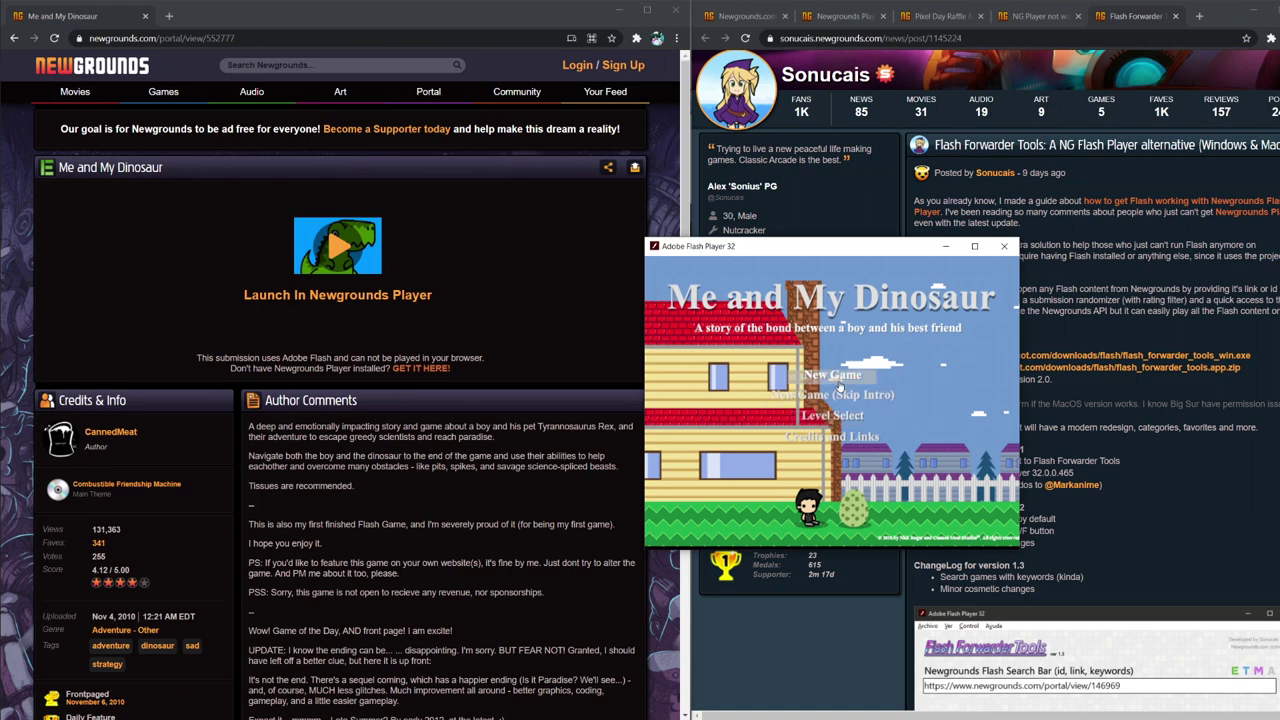
- Start a new game, renaming the dinosaur from Rex to Crocoface, and confirm with GO!
click(840, 386)
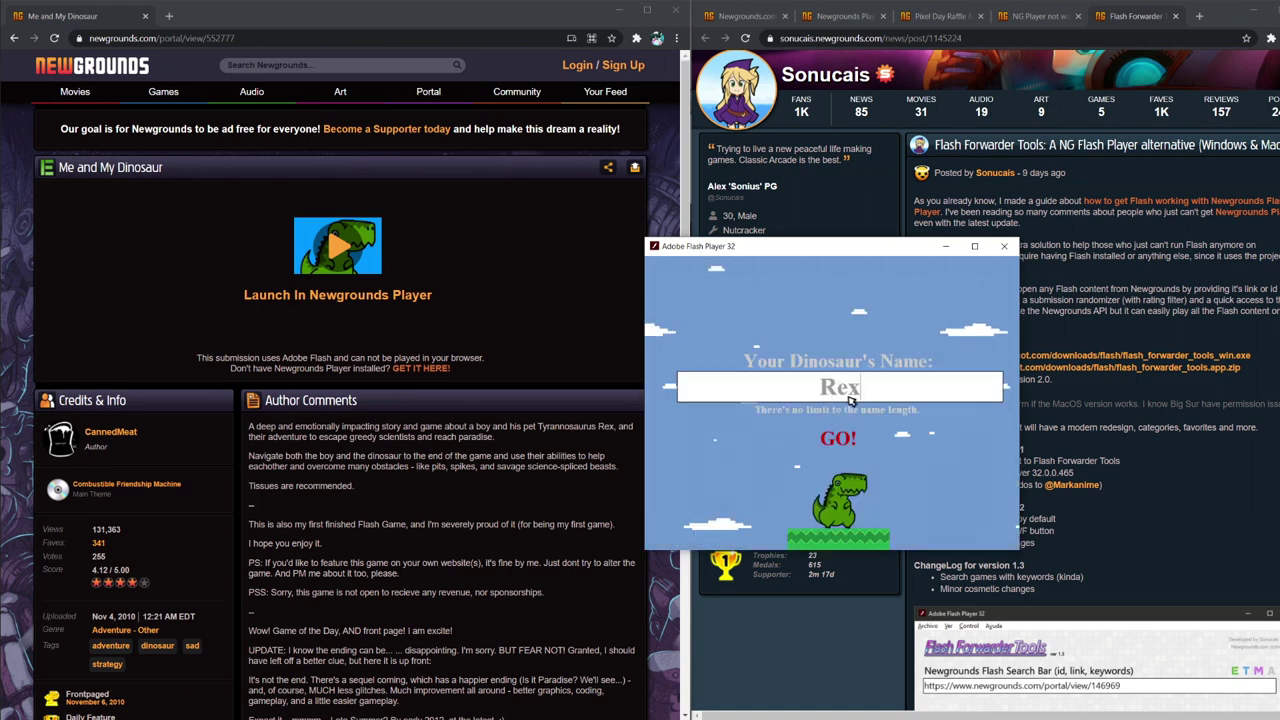
text(B)
key(BackSpace)
text(Crocoface)
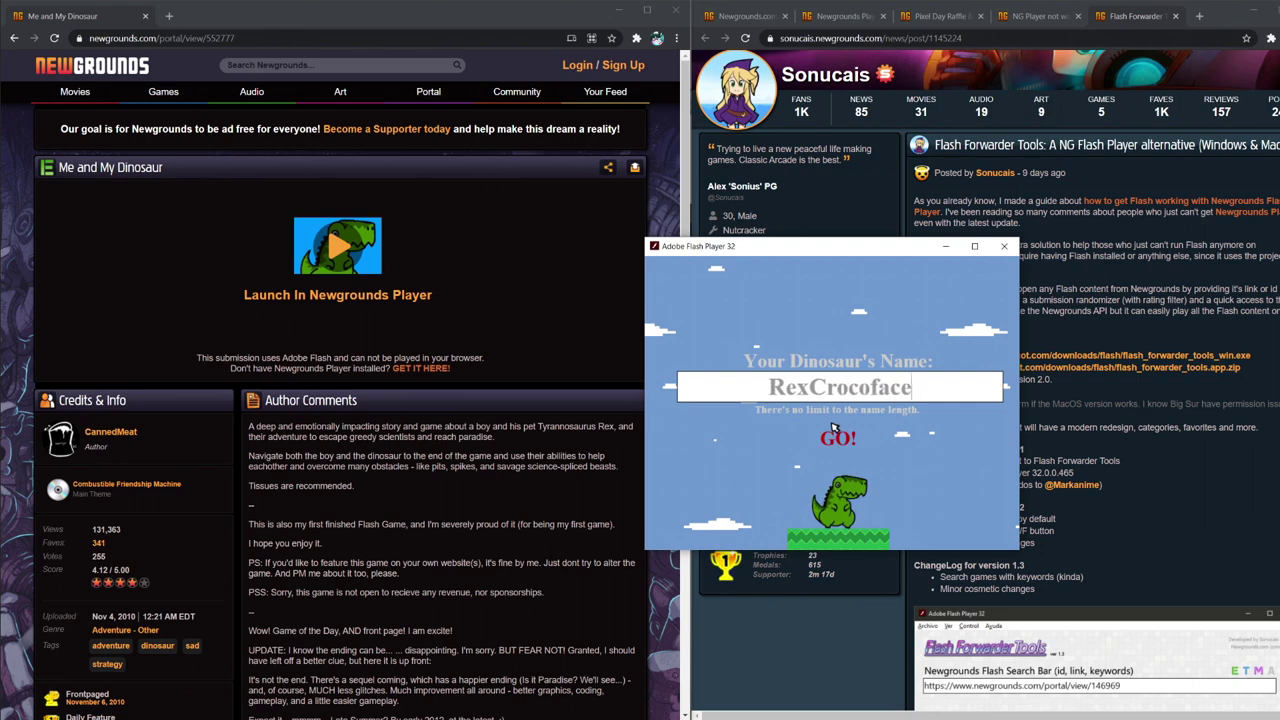
key(Left)
key(BackSpace)
key(BackSpace)
key(BackSpace)
click(832, 428)
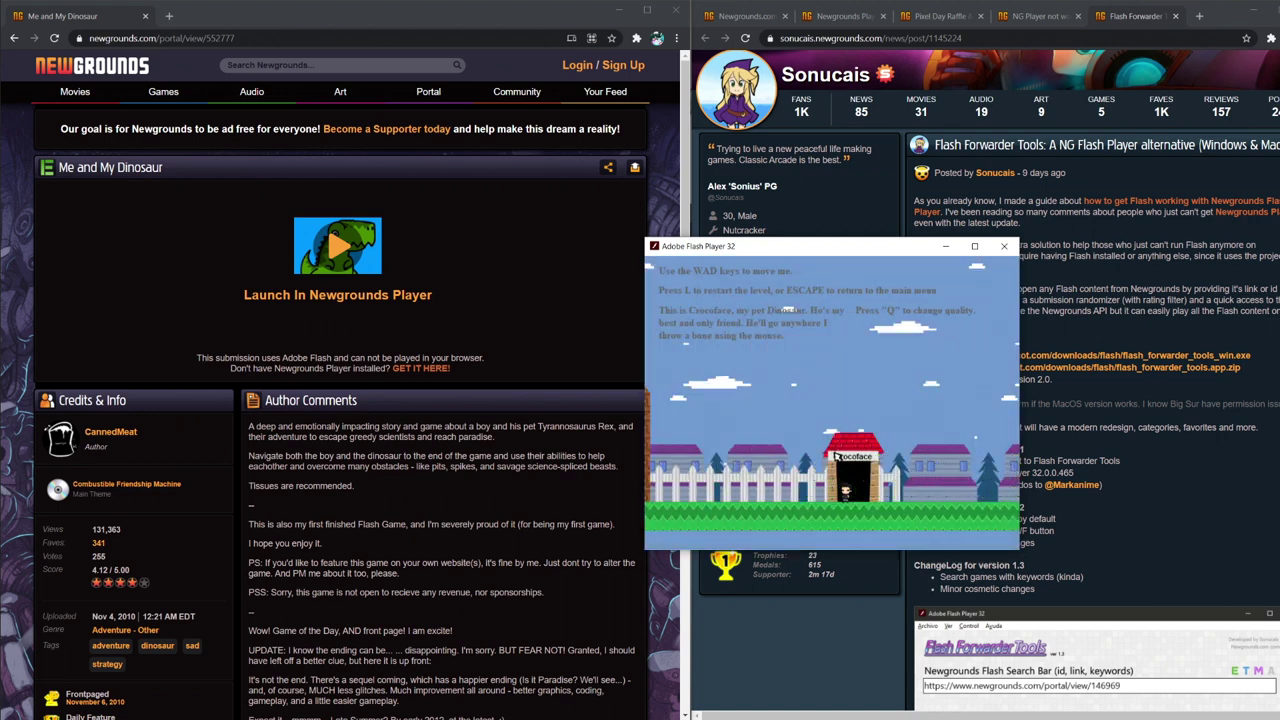
- Walk the boy right, climb onto the wooden platform and pass the bone lever
key(d)
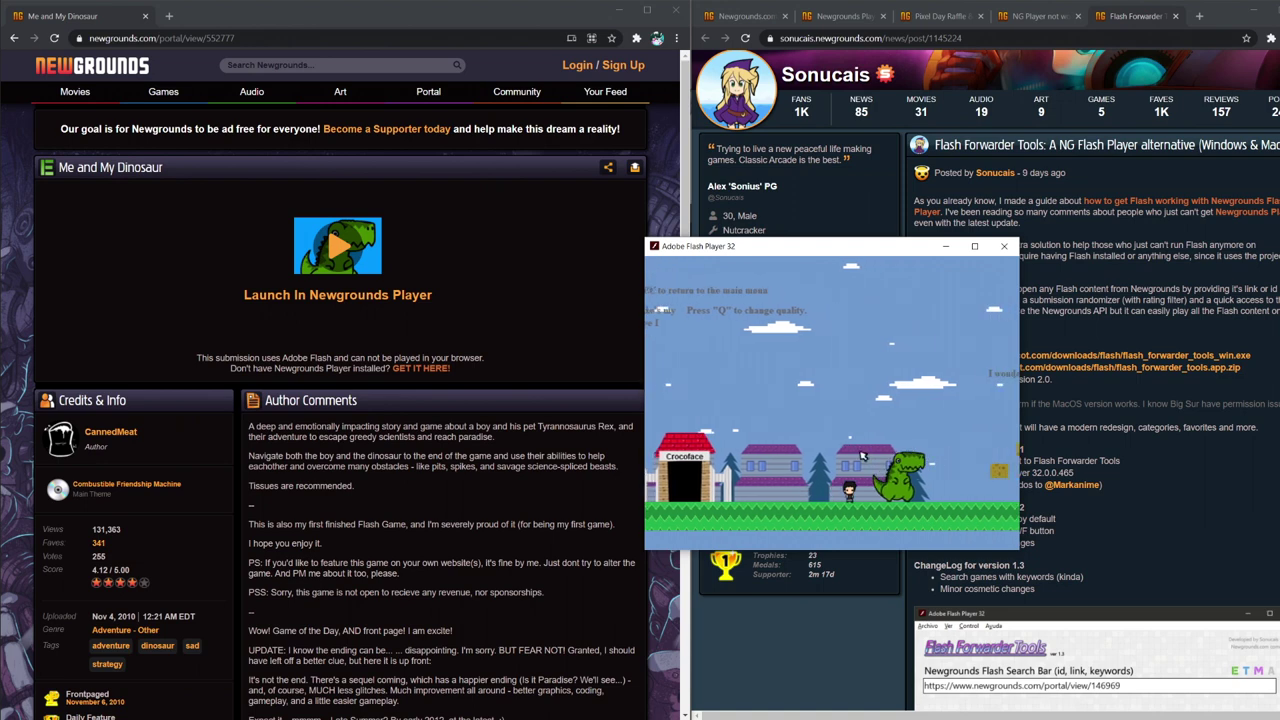
key(d)
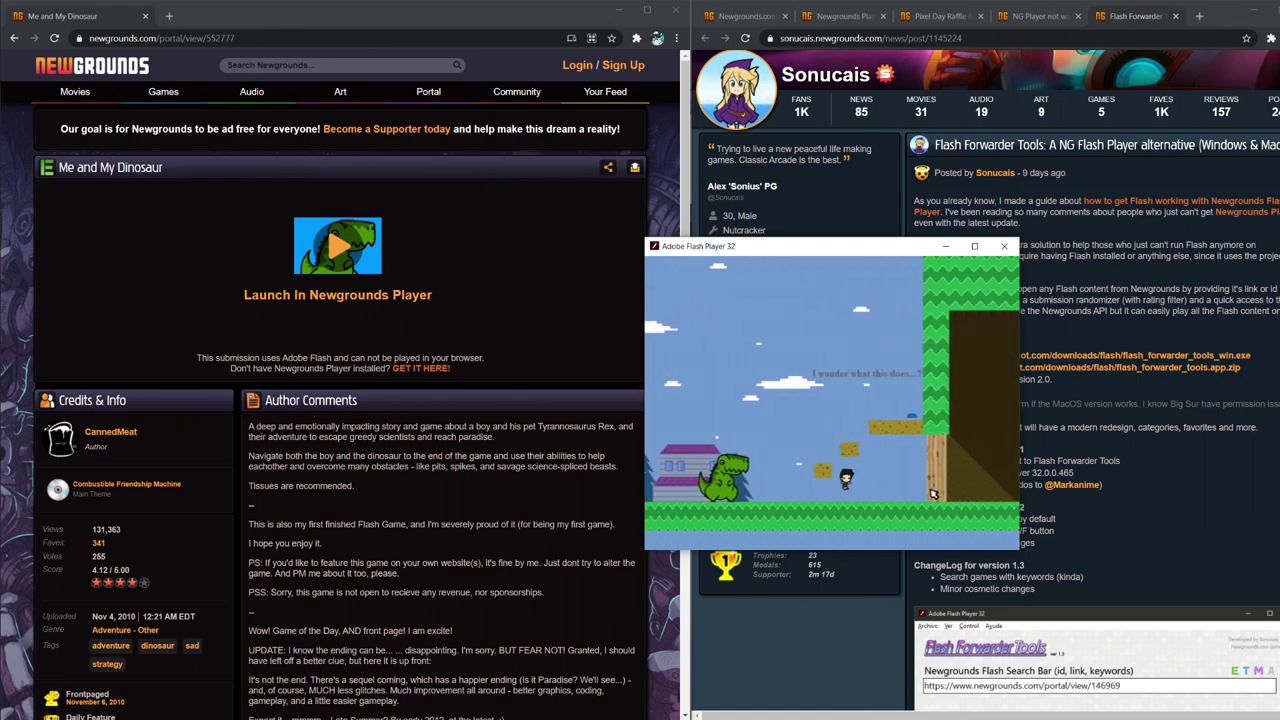
key(d)
key(w)
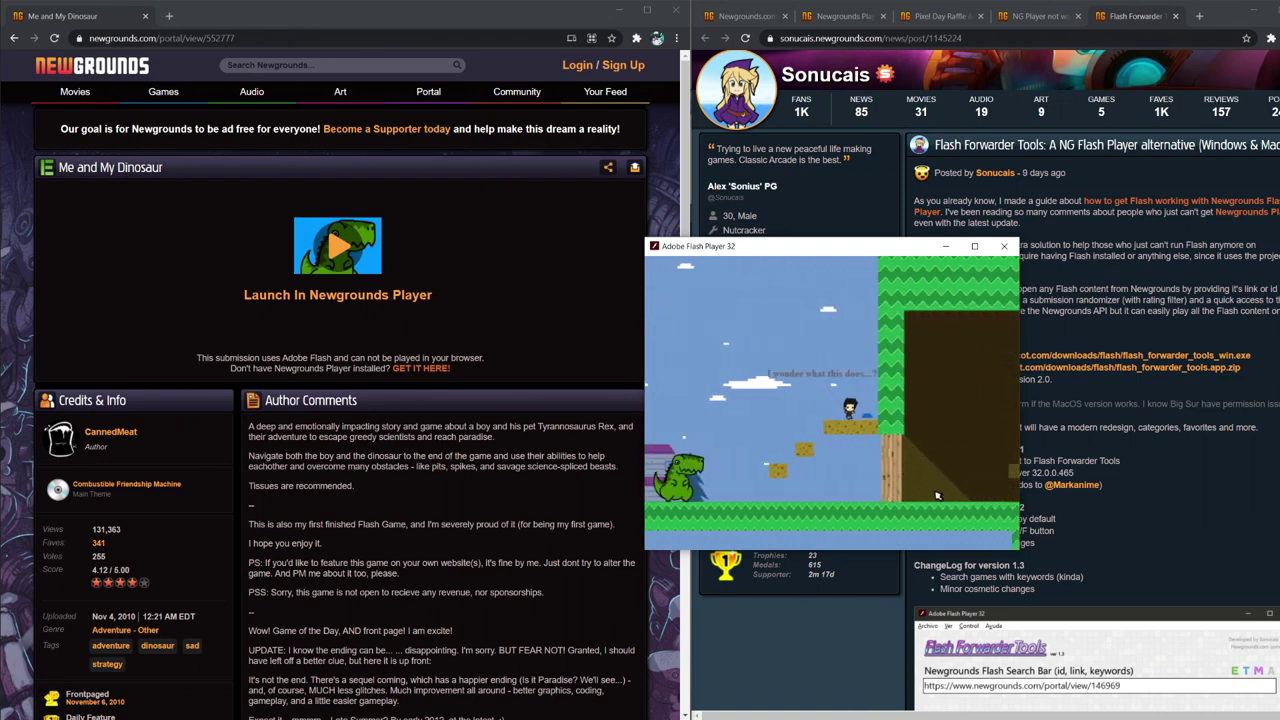
key(d)
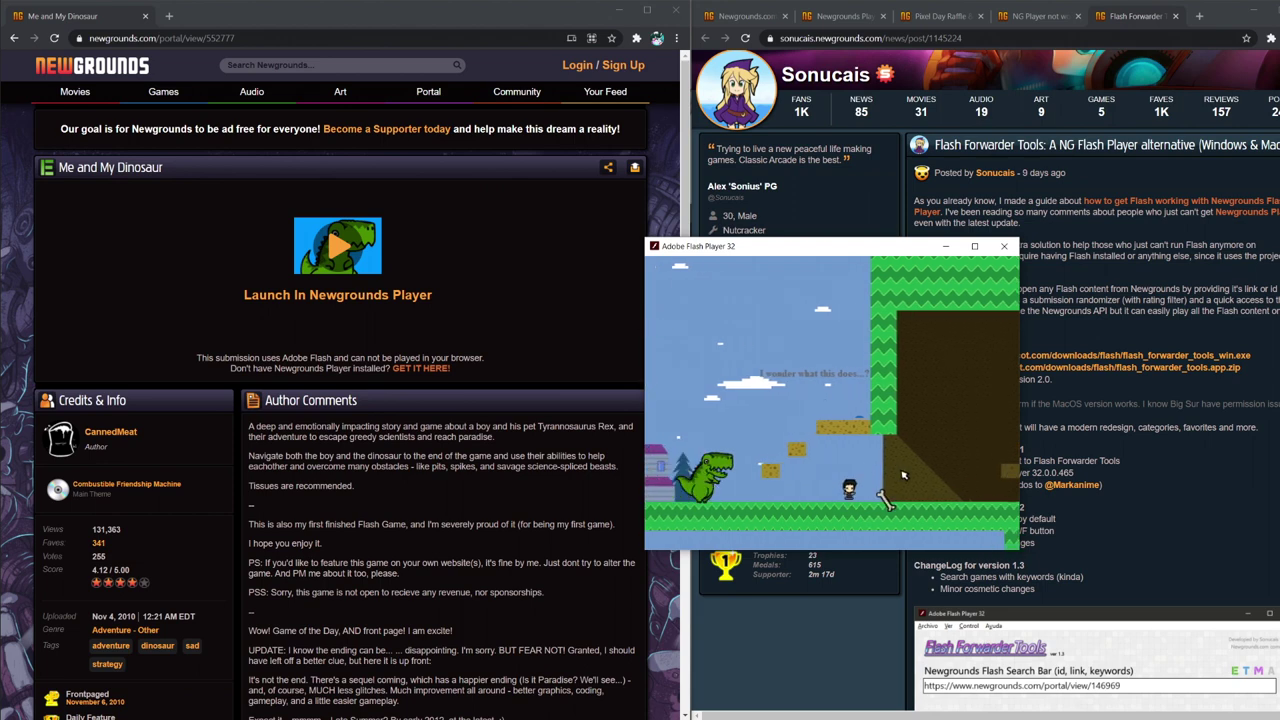
key(d)
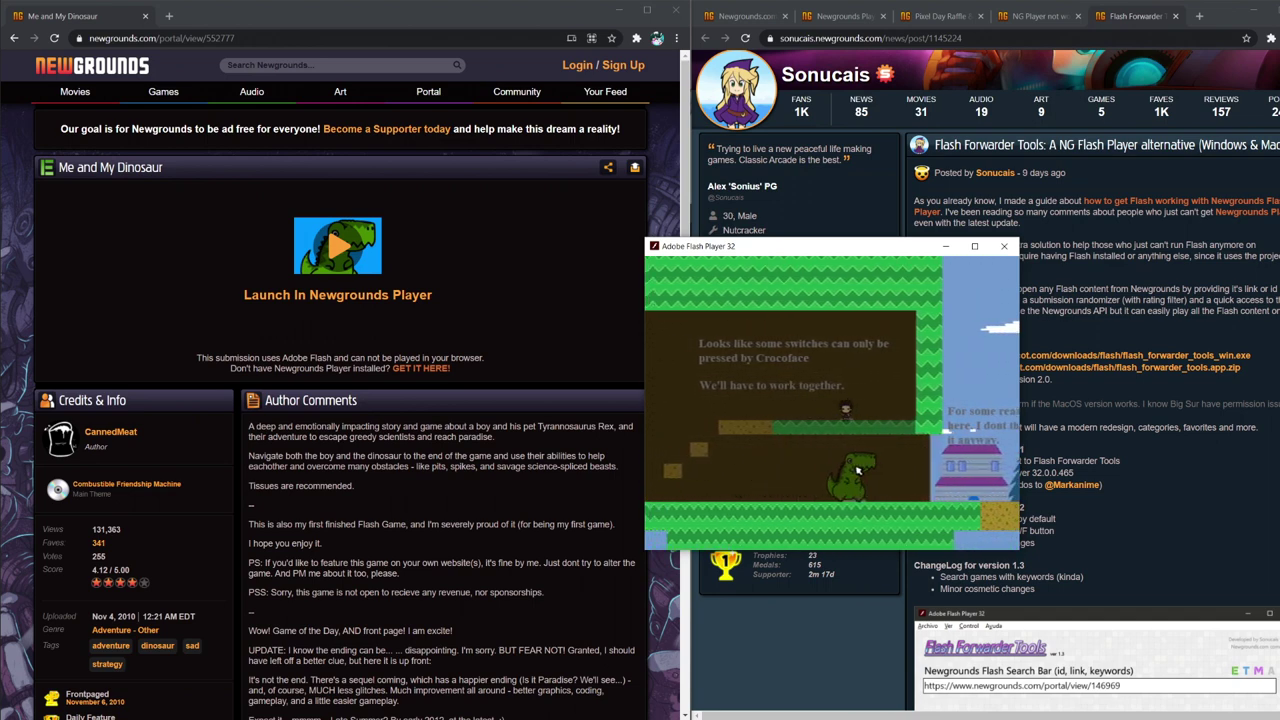
- Lead the boy past the dinosaur and across the gap, then switch back to Chrome
key(a)
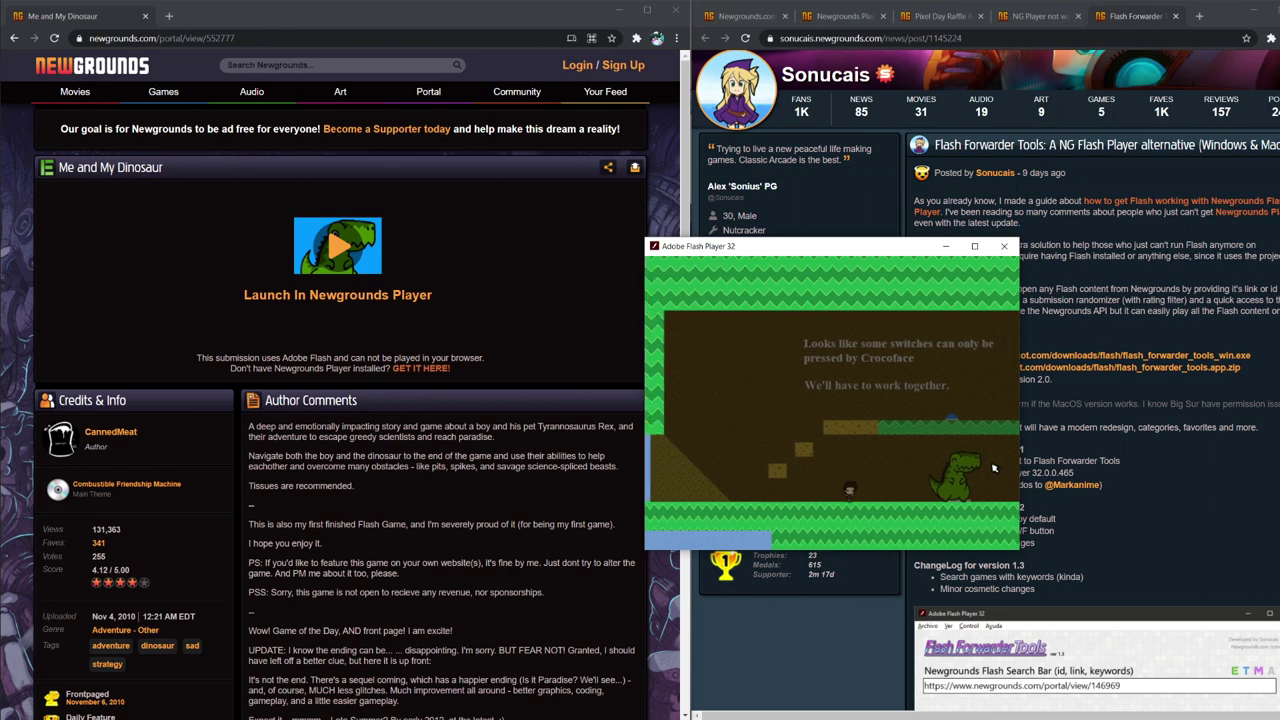
key(d)
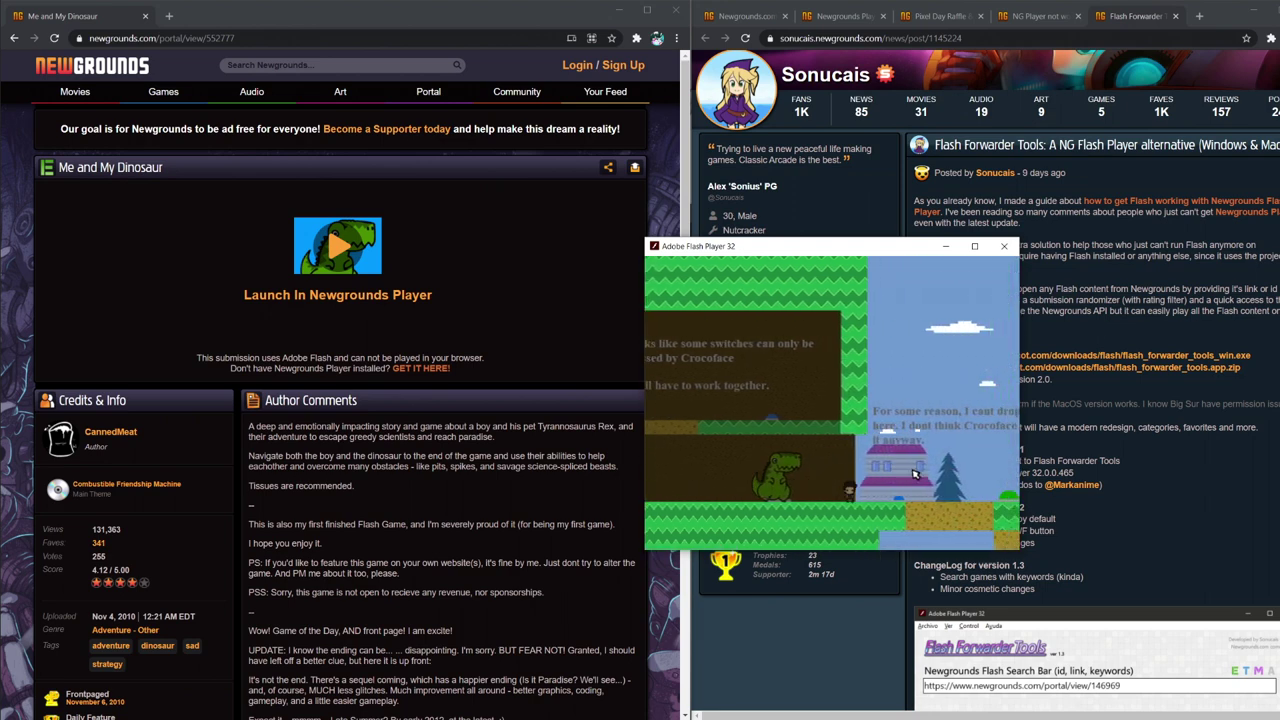
key(d)
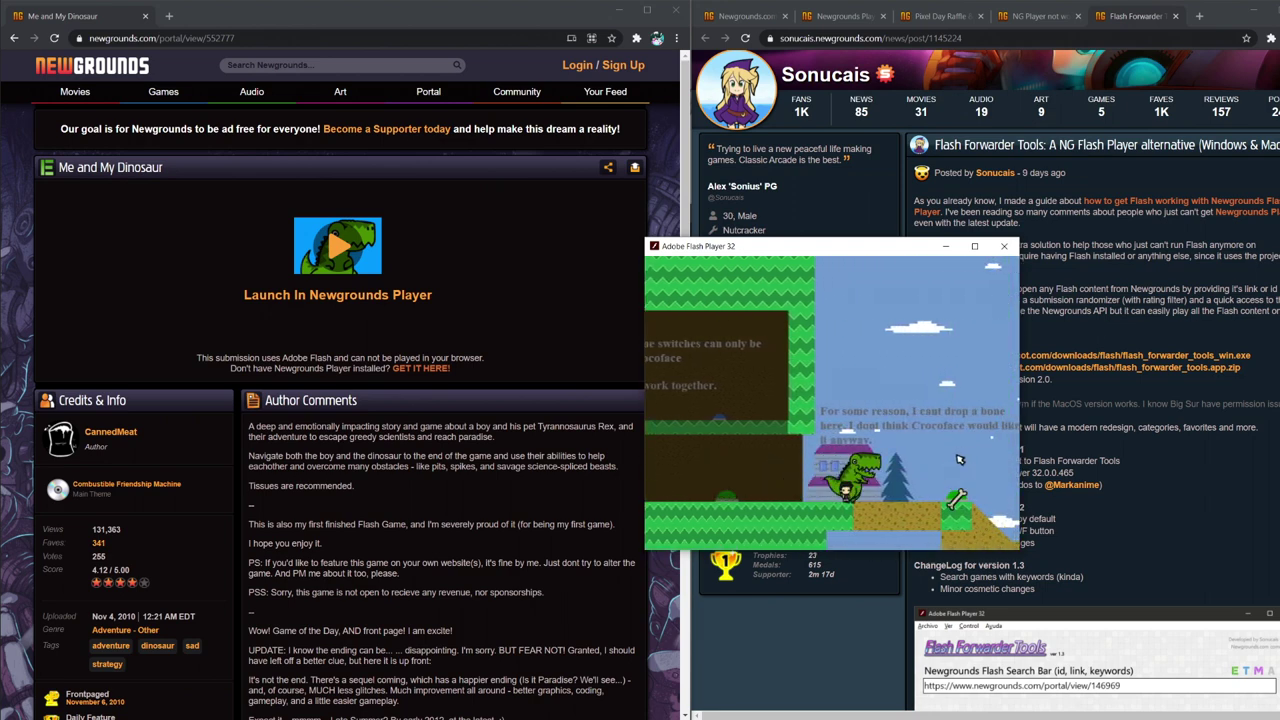
key(d)
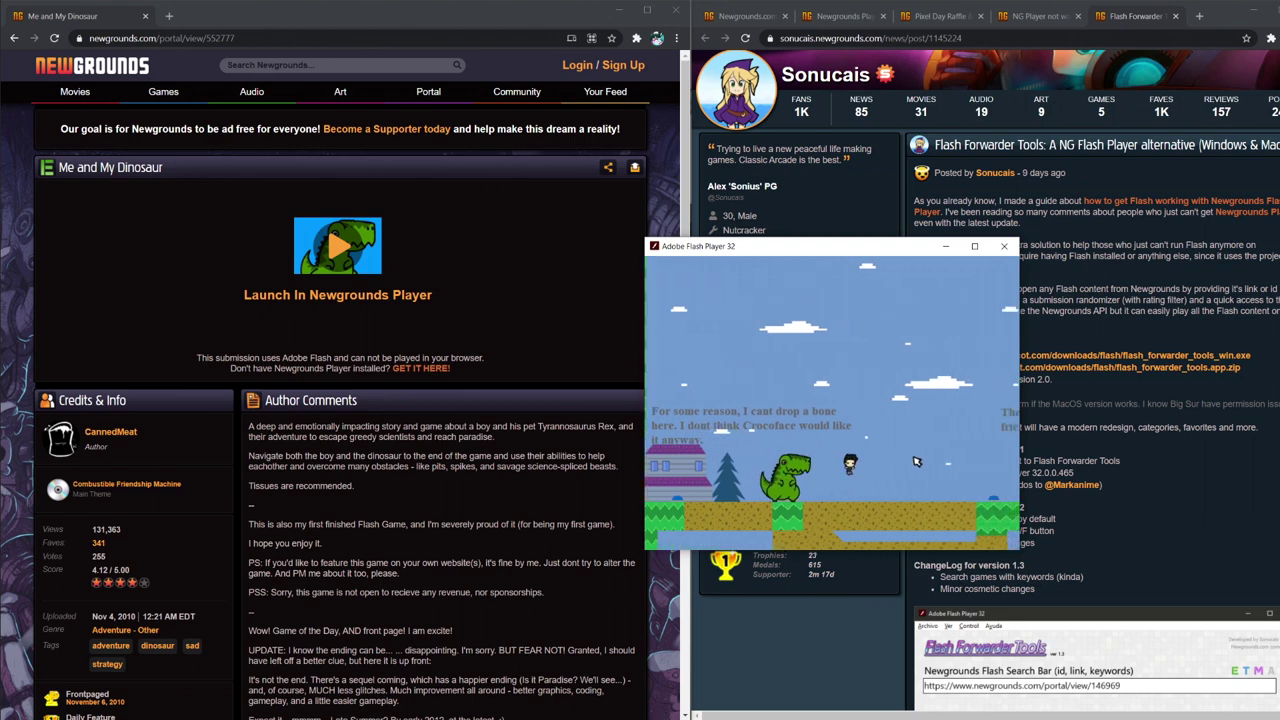
key(d)
key(alt+Tab)
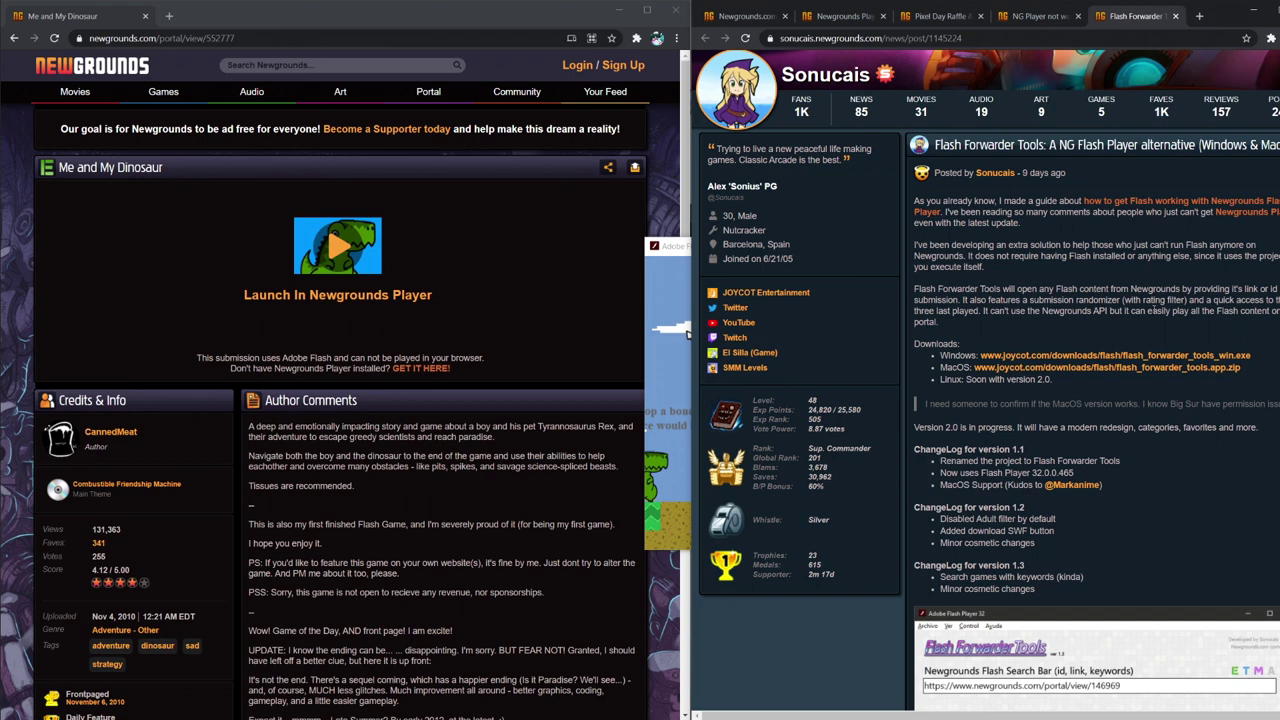
- Open and dismiss the Windows download link's context menu, then bring the dinosaur game forward
click(681, 348)
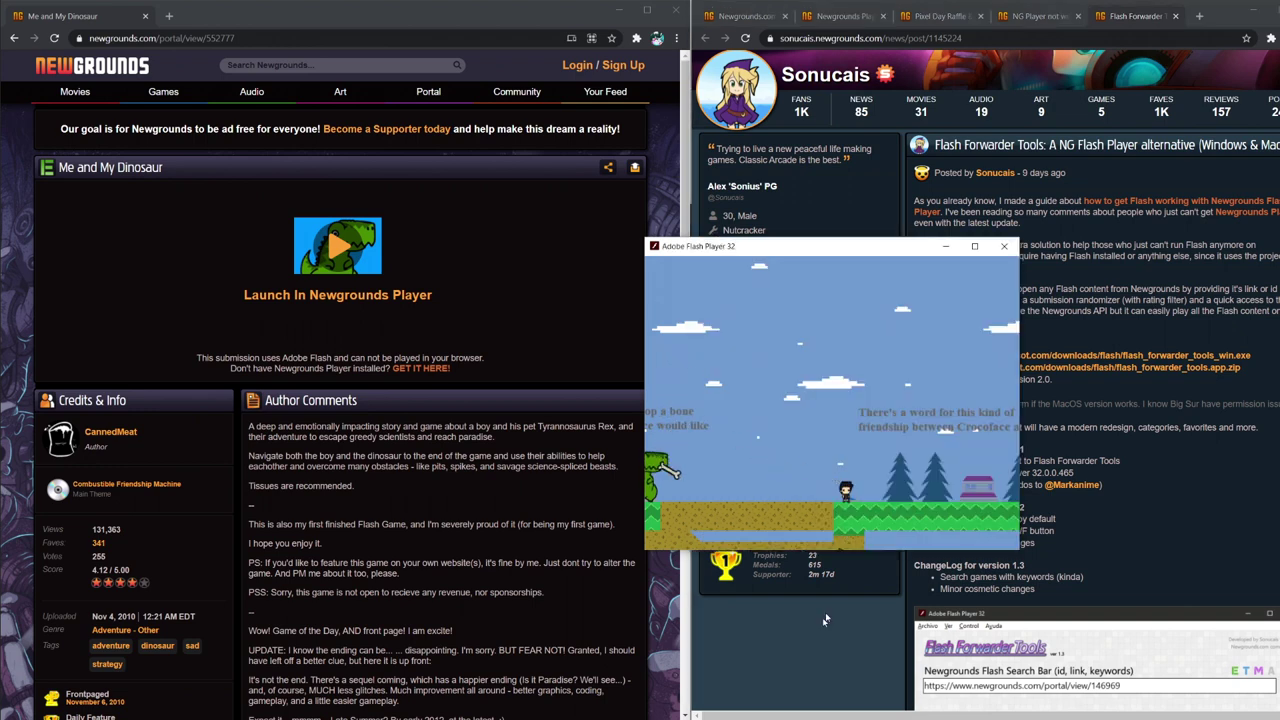
right_click(1173, 358)
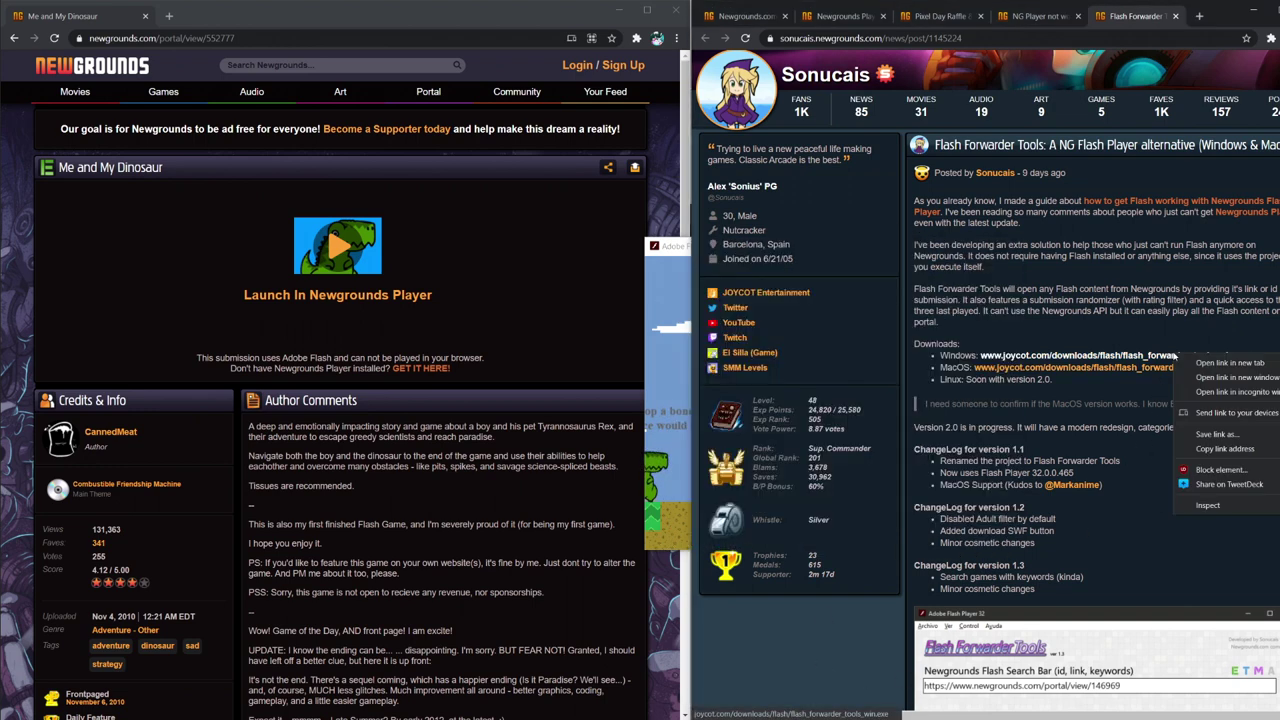
click(1130, 412)
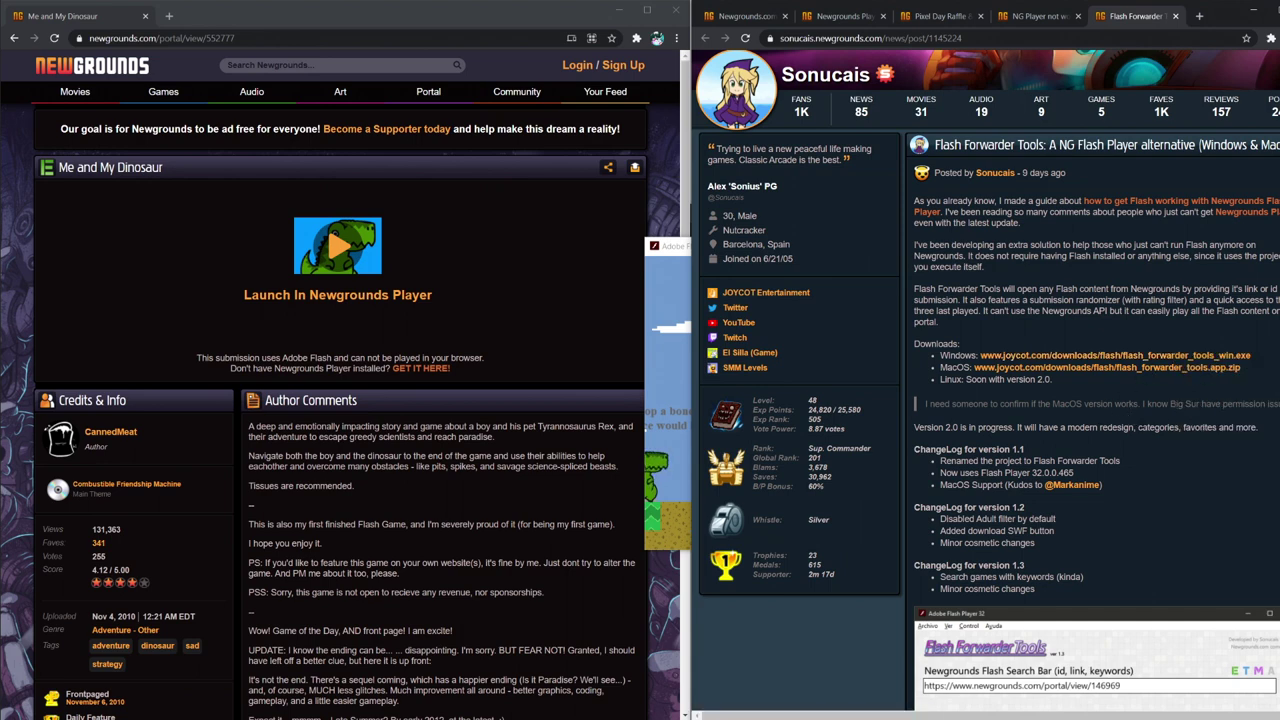
click(651, 304)
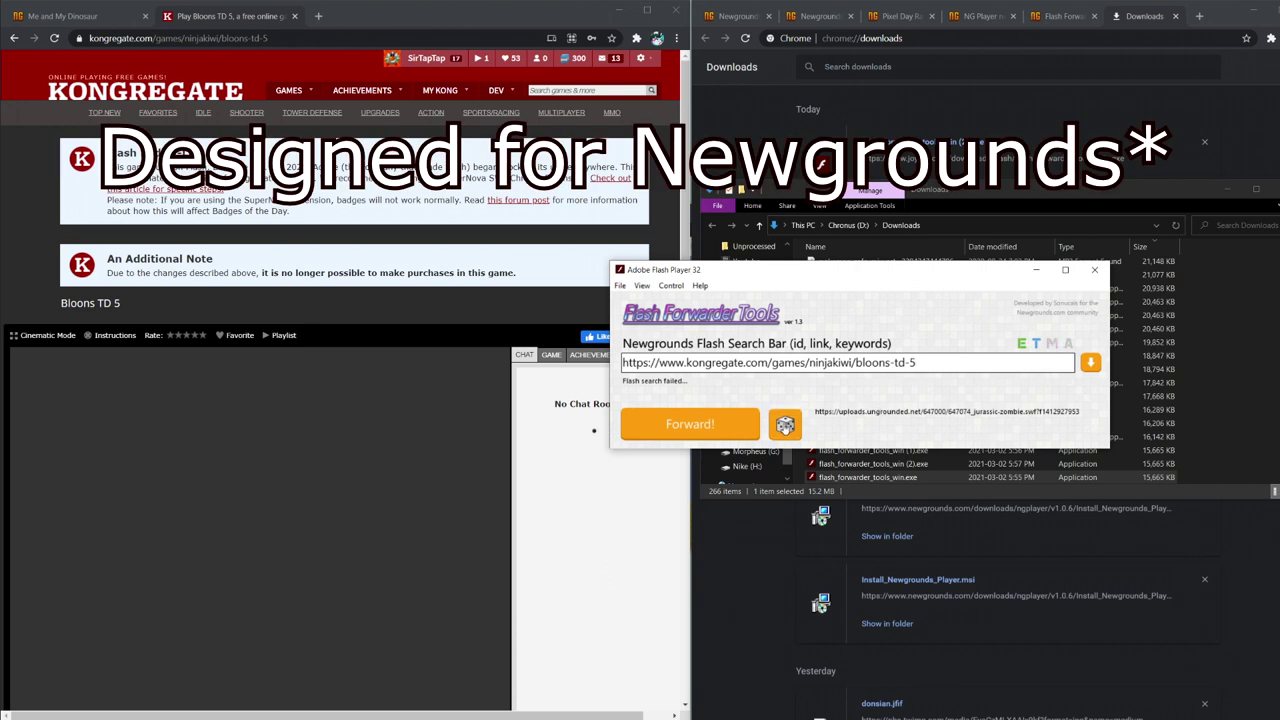
- Load the random game Comin' Through, start playing it, then close its player window
click(785, 425)
drag(846, 276, 802, 250)
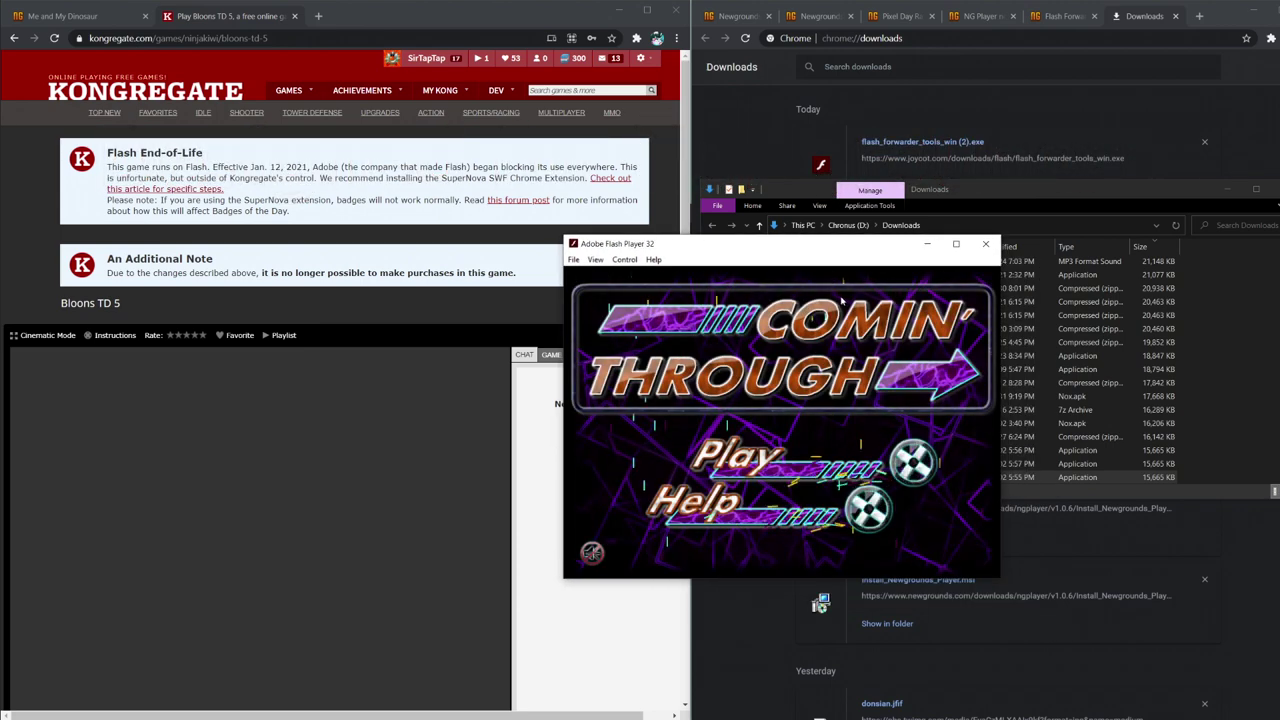
click(822, 466)
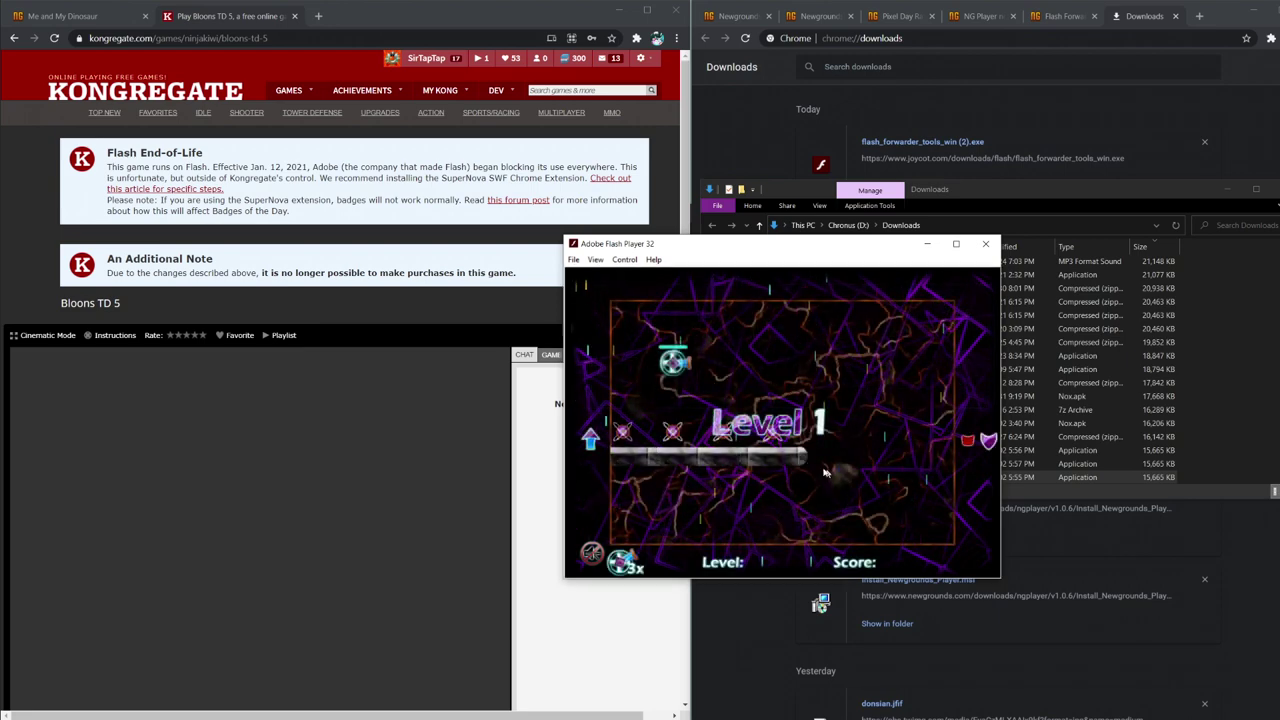
click(985, 244)
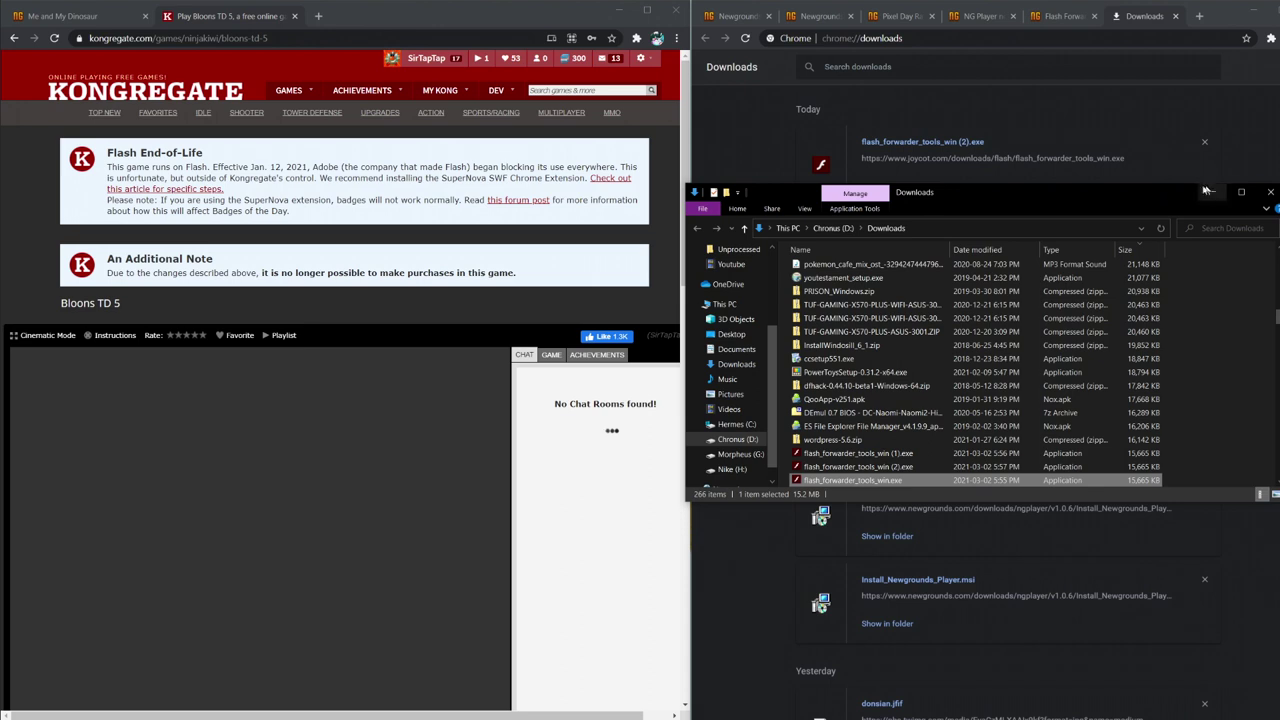
- Move the Flash Player 32 ActiveX setup wizard left and finish it
drag(1082, 204, 962, 208)
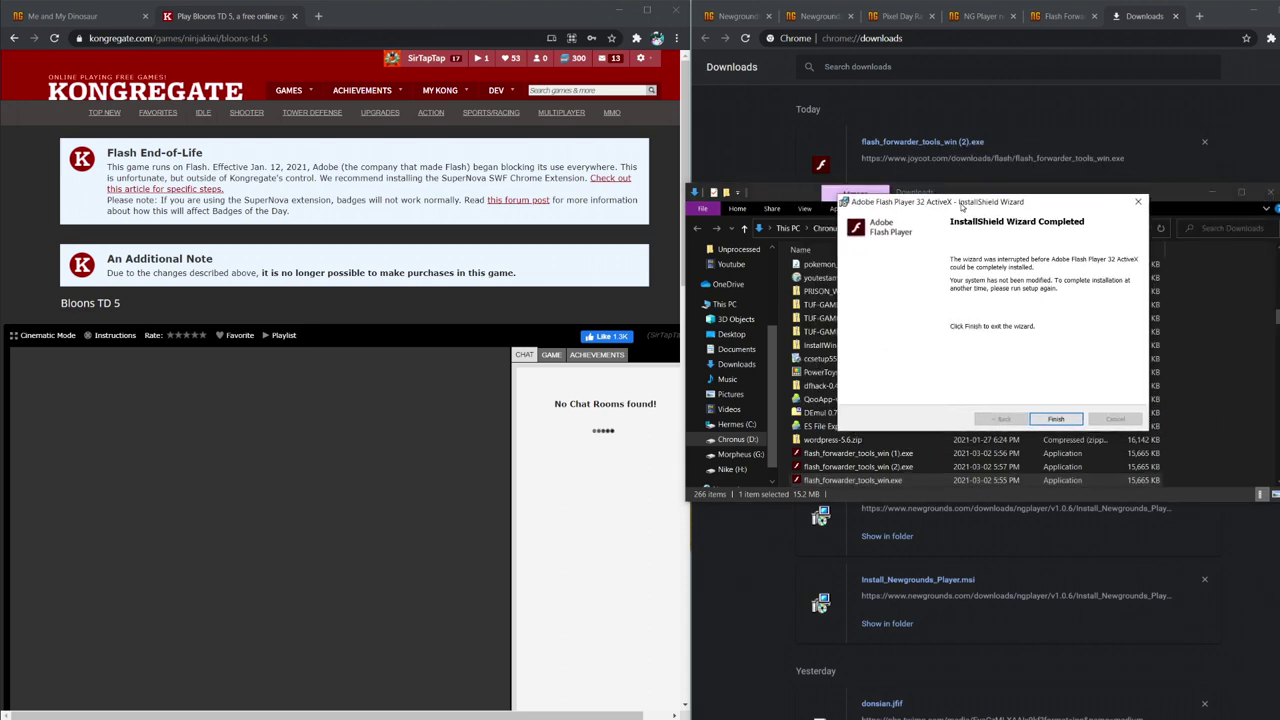
click(1061, 424)
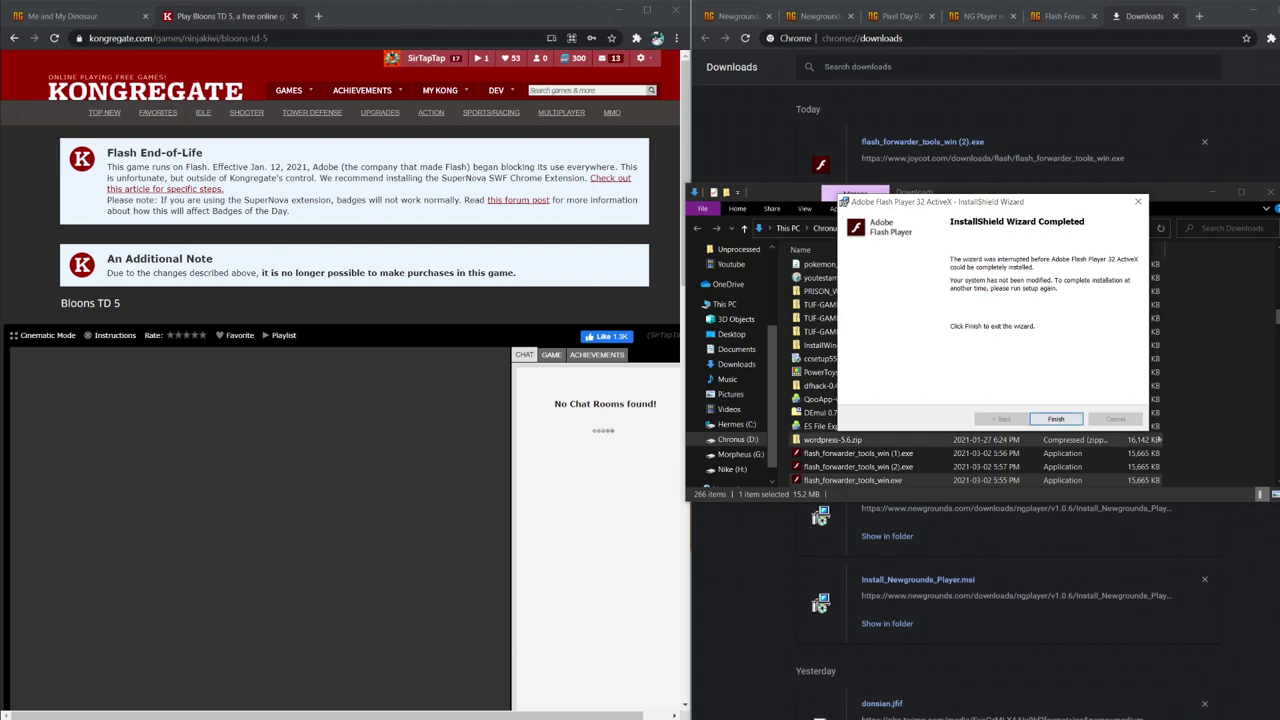